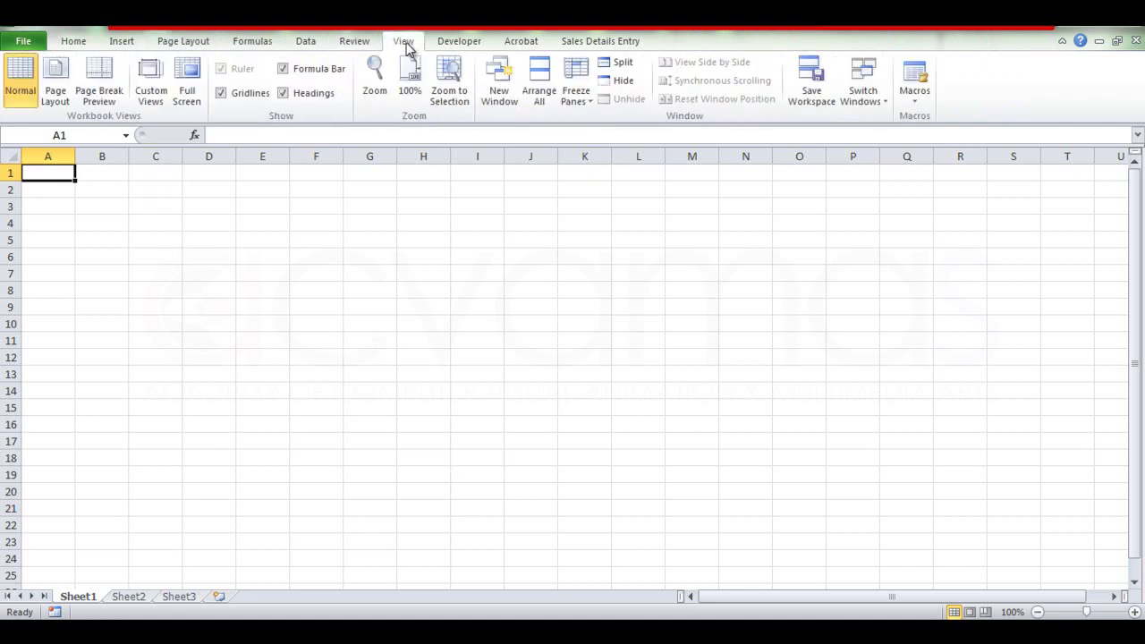
Tour the Page Layout, Formulas, Data, Home and Insert tabs, finishing on Page Layout.
click(197, 47)
click(256, 45)
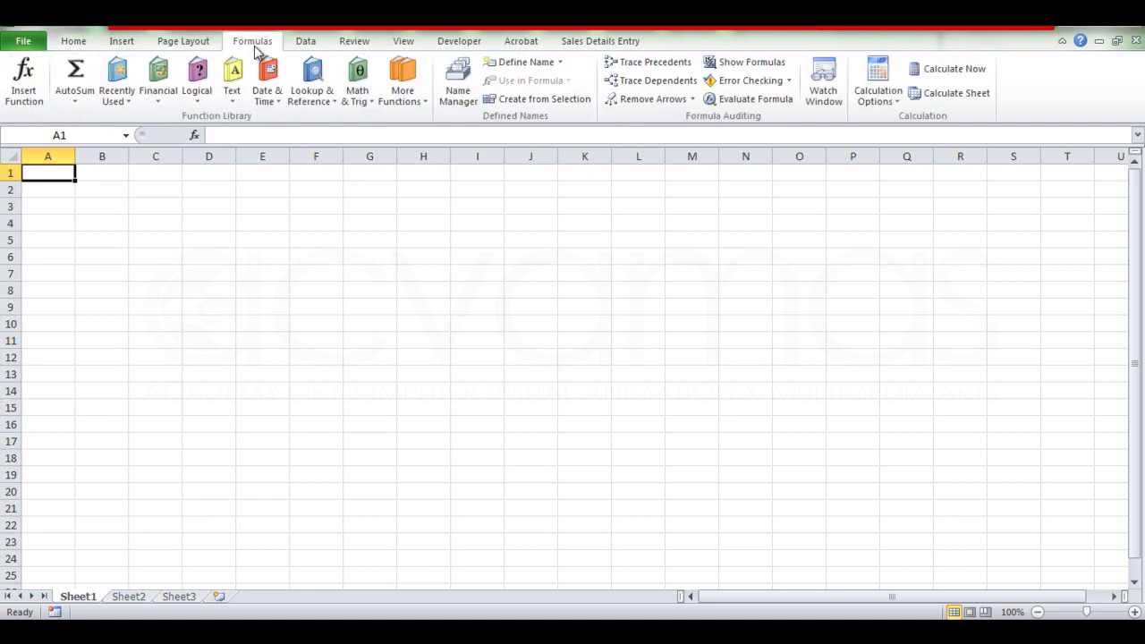
click(309, 43)
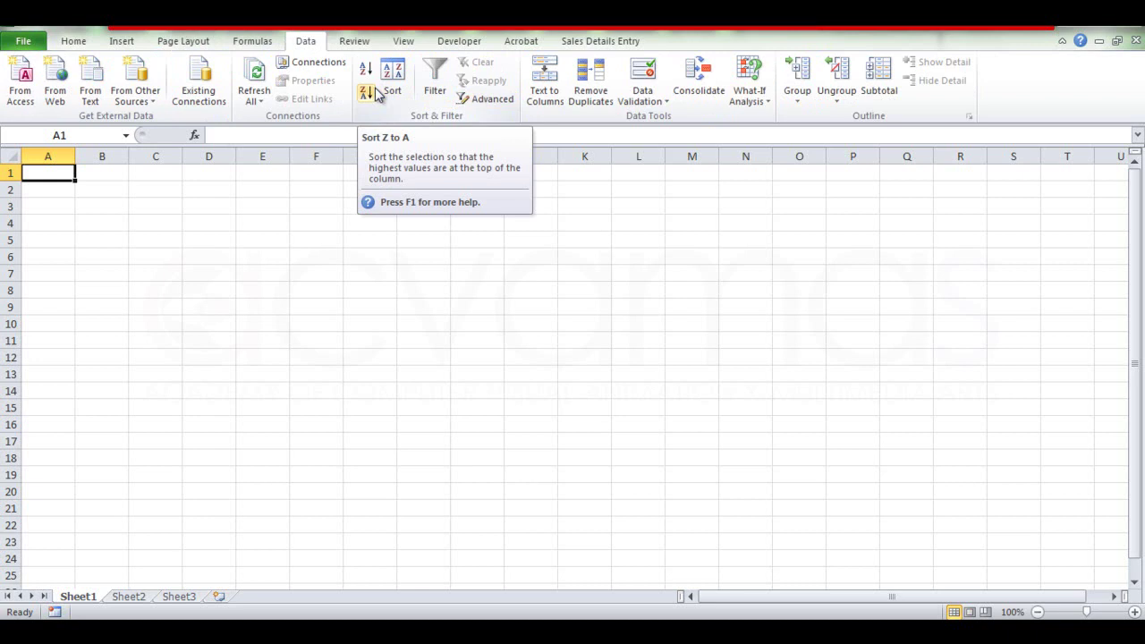
click(73, 41)
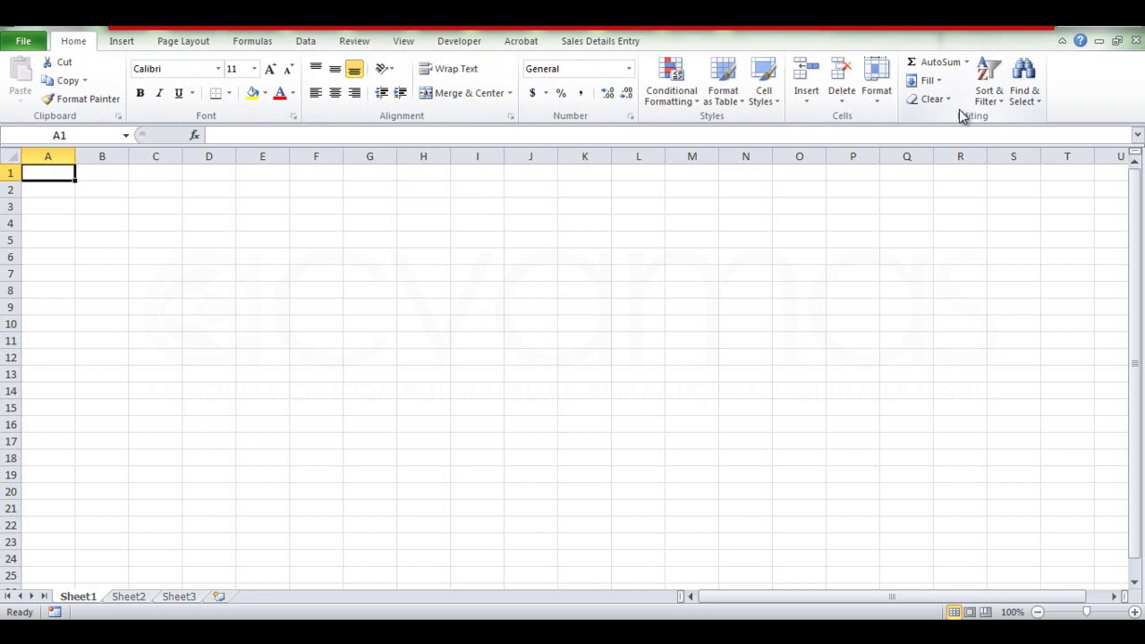
click(127, 46)
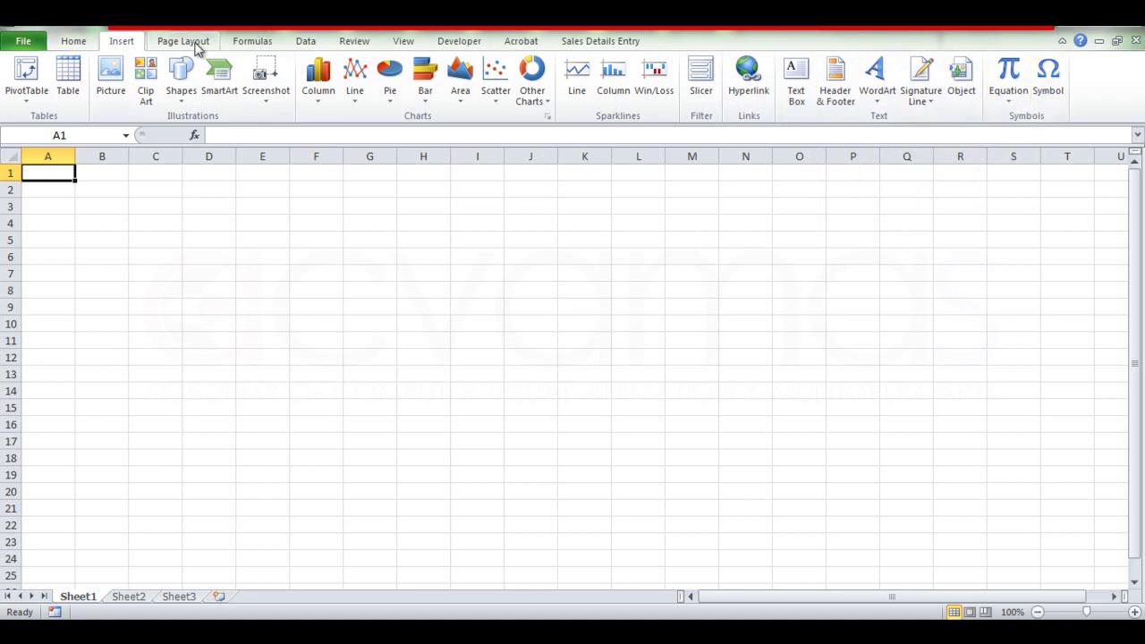
click(195, 42)
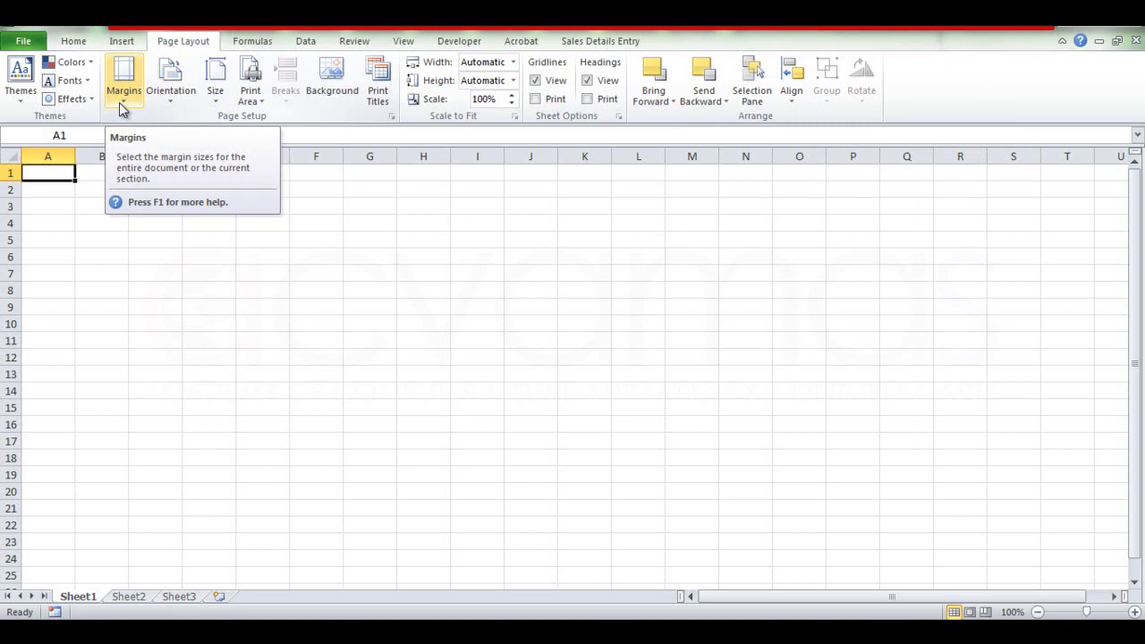
Insert a page break at cell C7 and scroll the sheet to check the split.
click(188, 293)
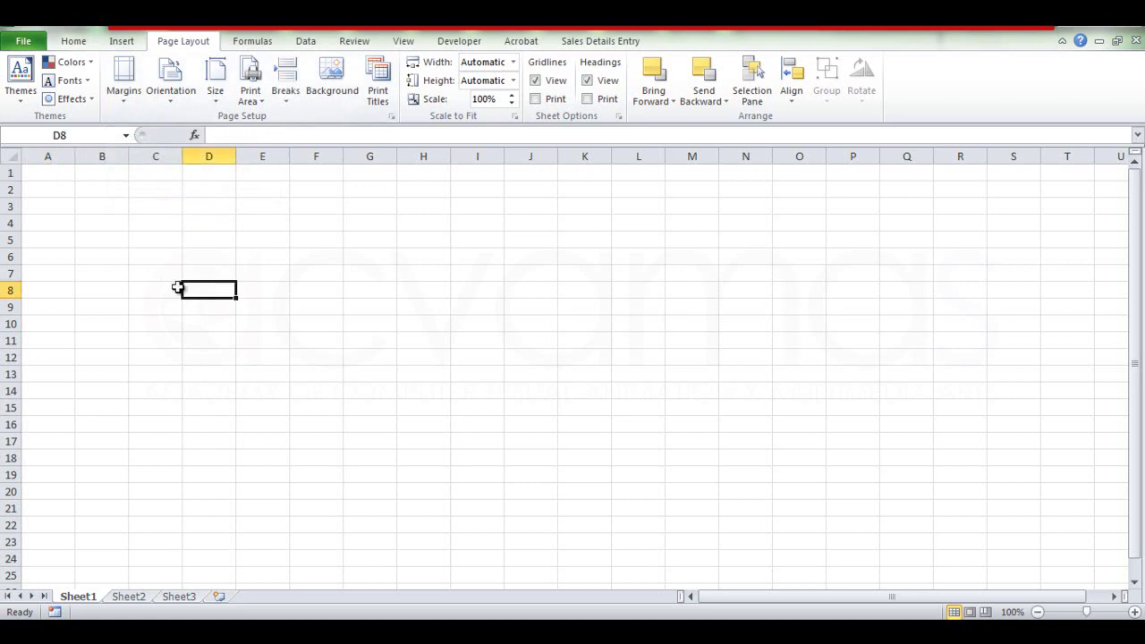
click(167, 278)
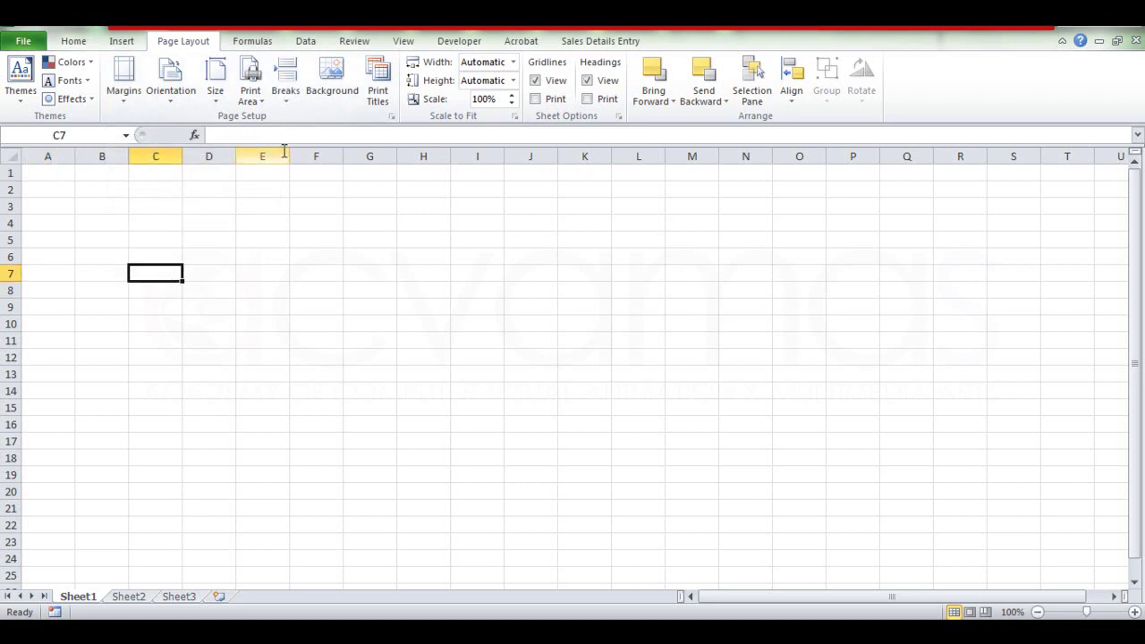
click(286, 100)
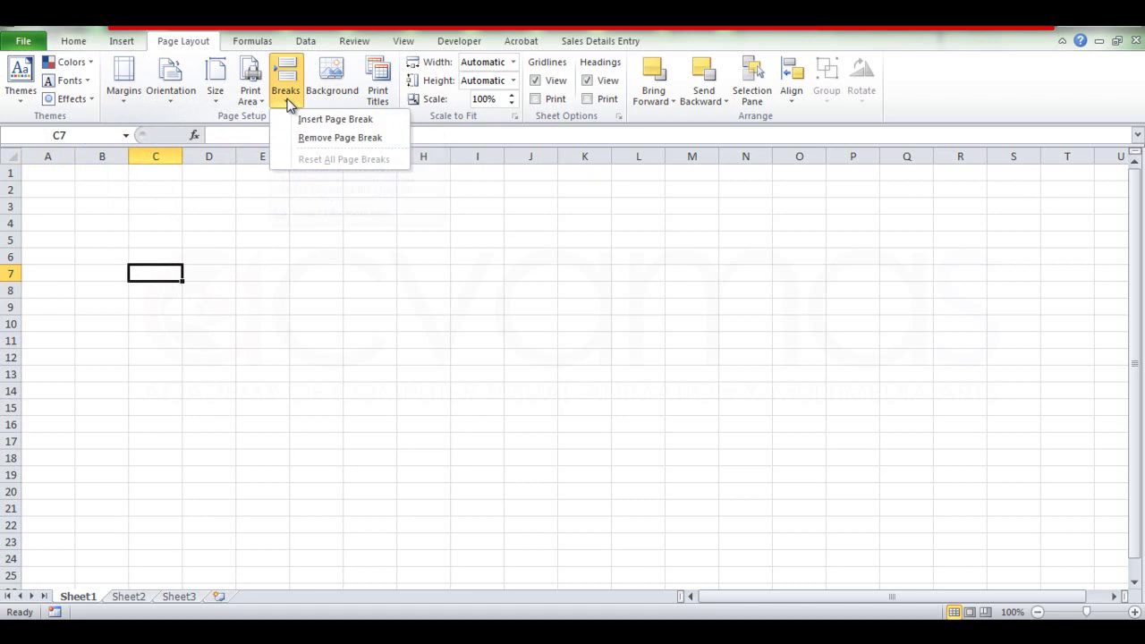
click(340, 121)
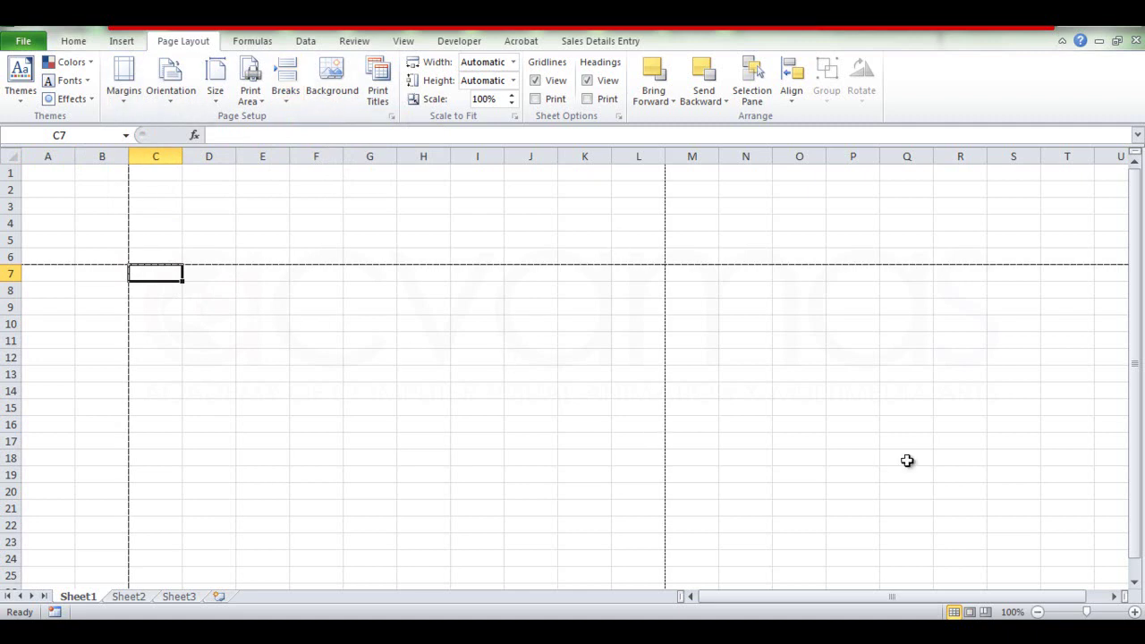
click(1135, 347)
click(897, 598)
drag(1135, 294, 1142, 458)
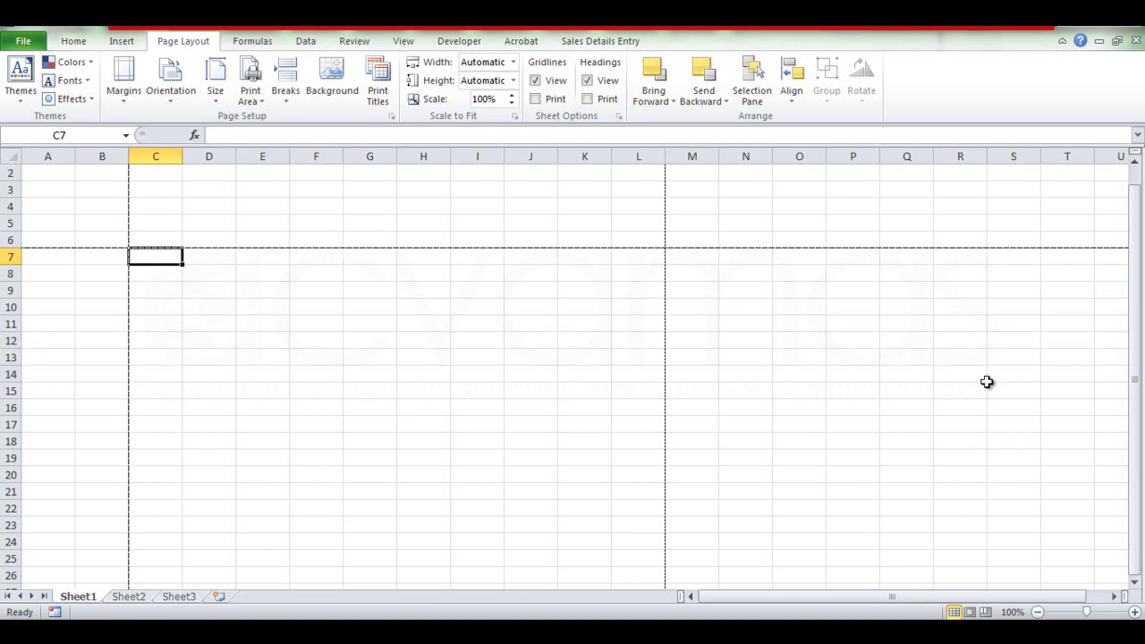
drag(1139, 333, 1138, 295)
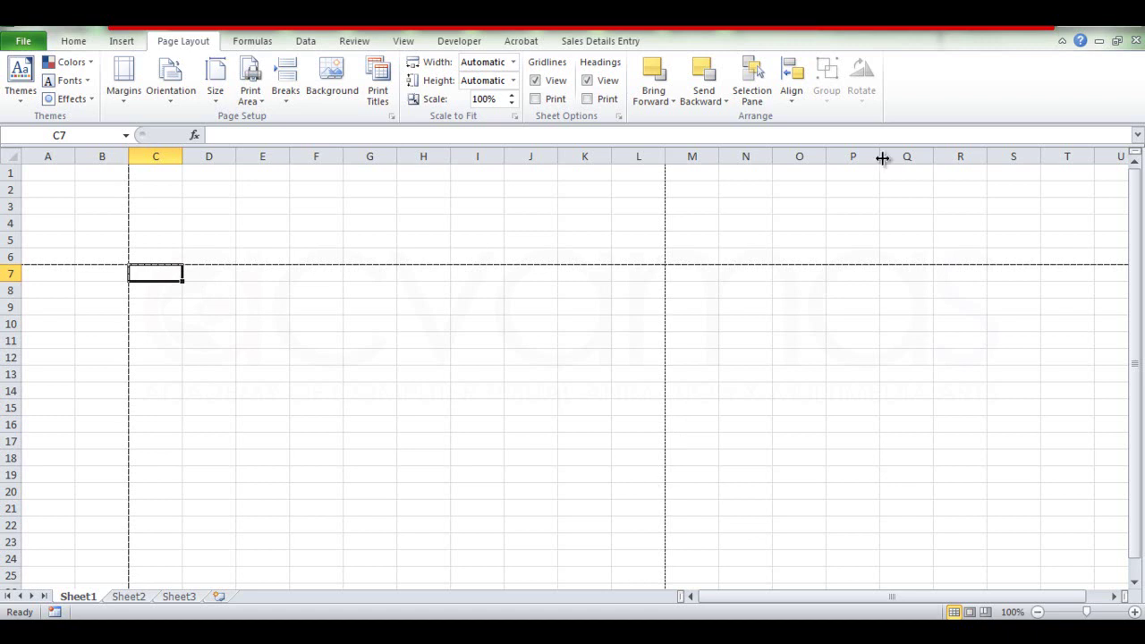
Collapse and restore the ribbon, then preview the sheet in Page Layout and Page Break Preview views.
scroll(698, 85, up, 2)
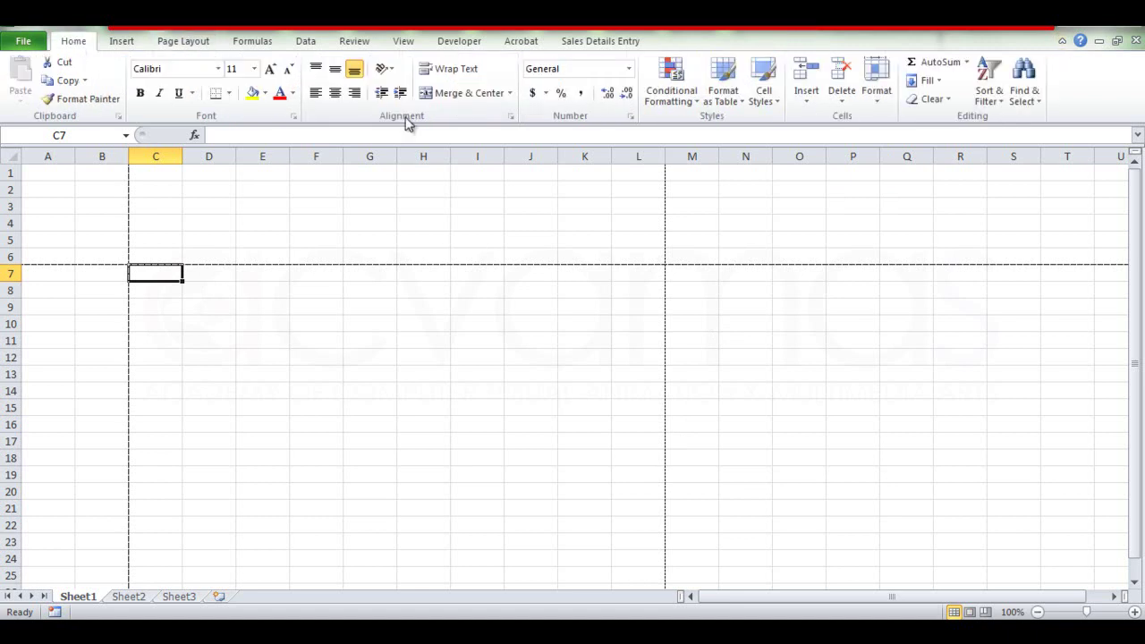
click(1062, 41)
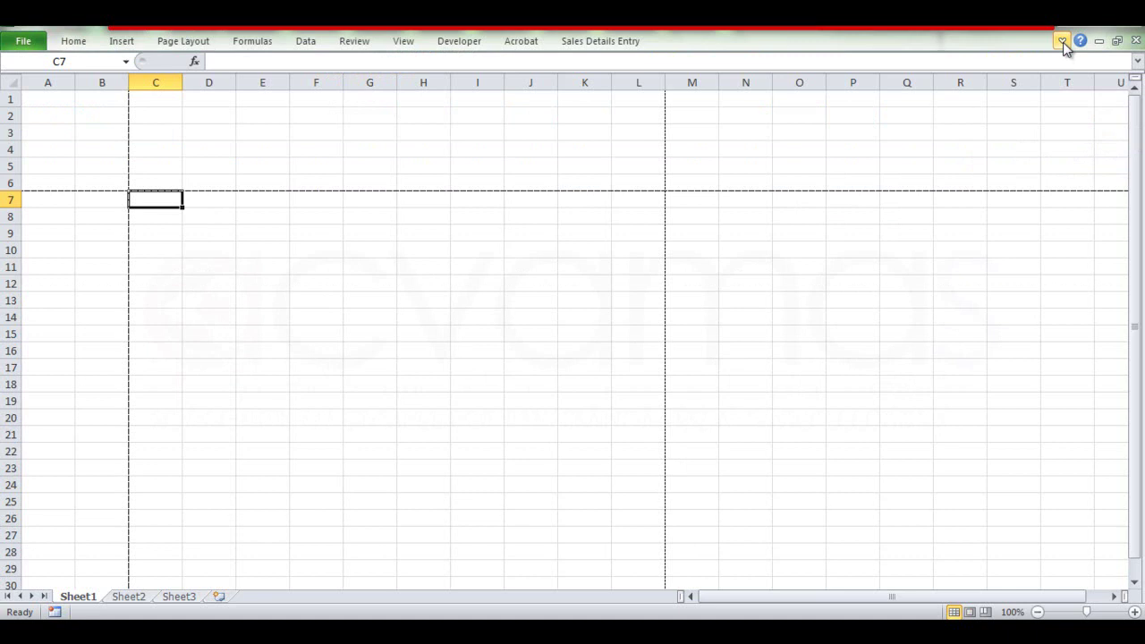
click(1061, 41)
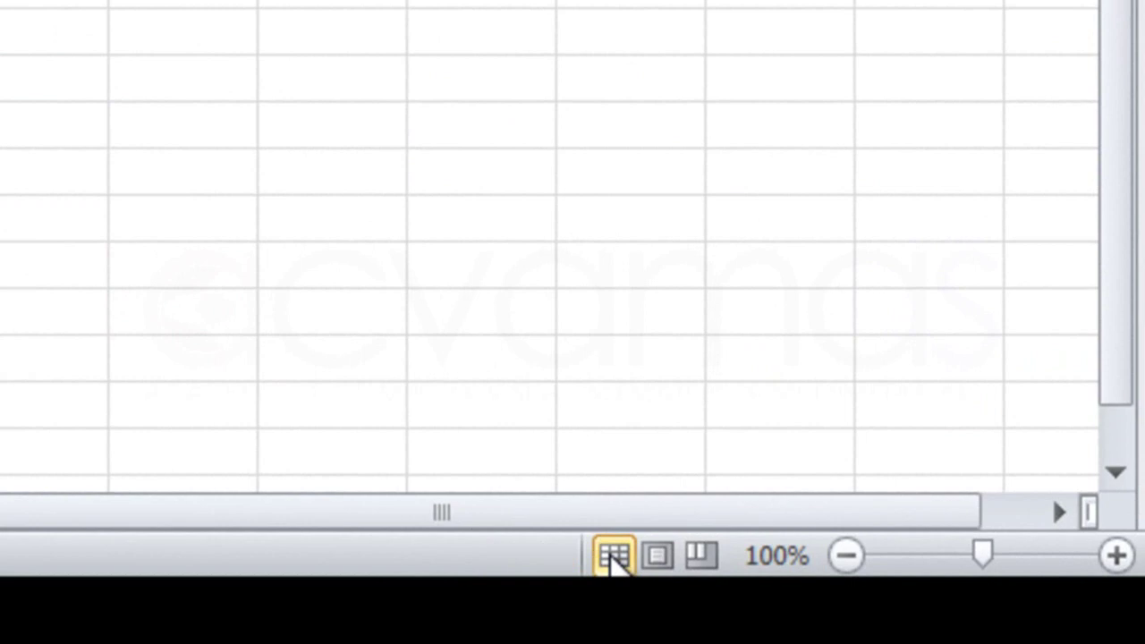
click(659, 556)
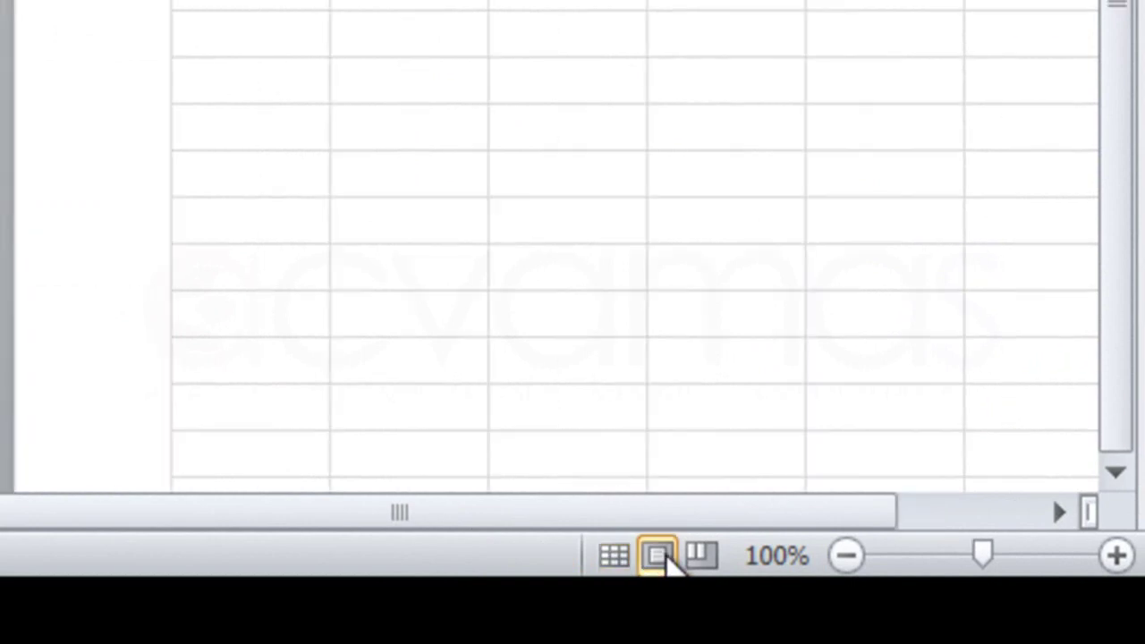
click(704, 557)
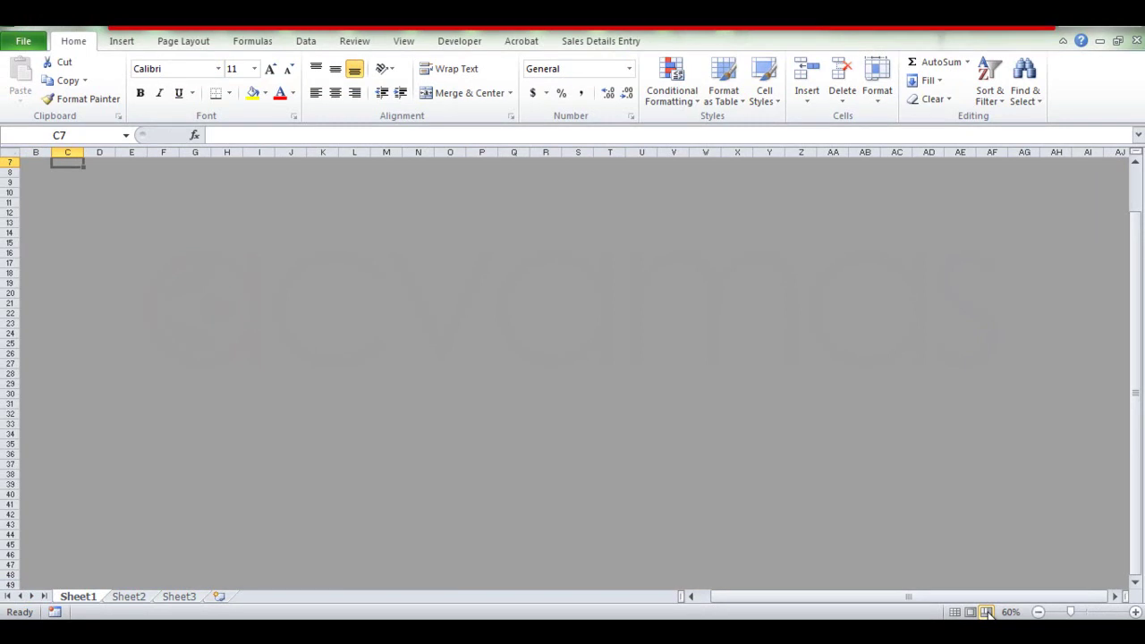
Return to Normal view and move through Sheet2 to Sheet3.
click(954, 612)
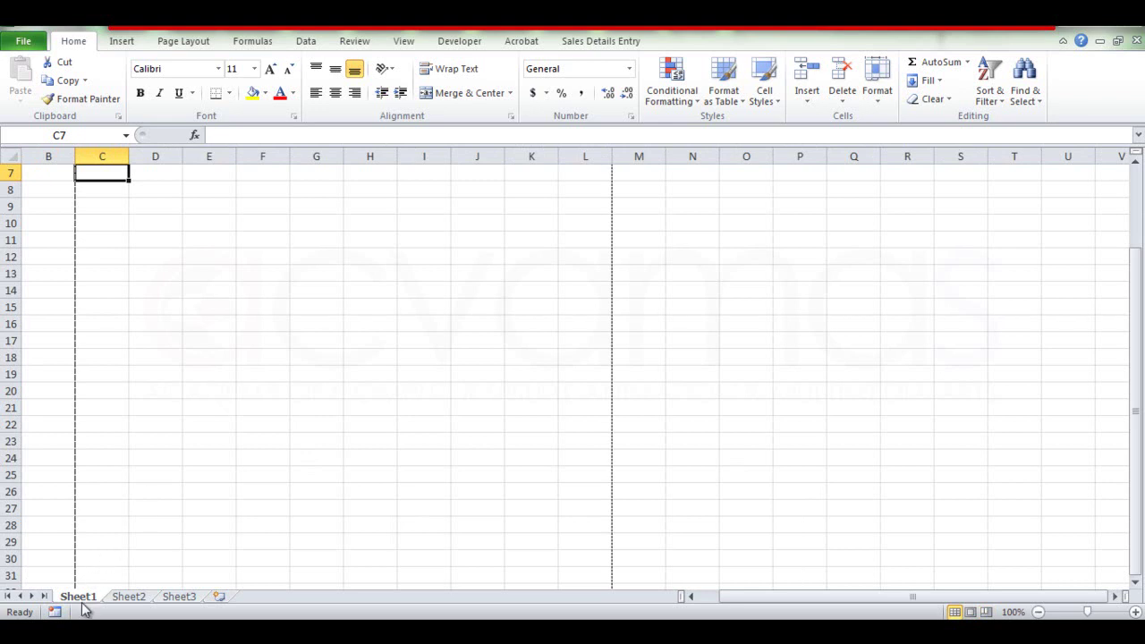
click(132, 599)
click(180, 599)
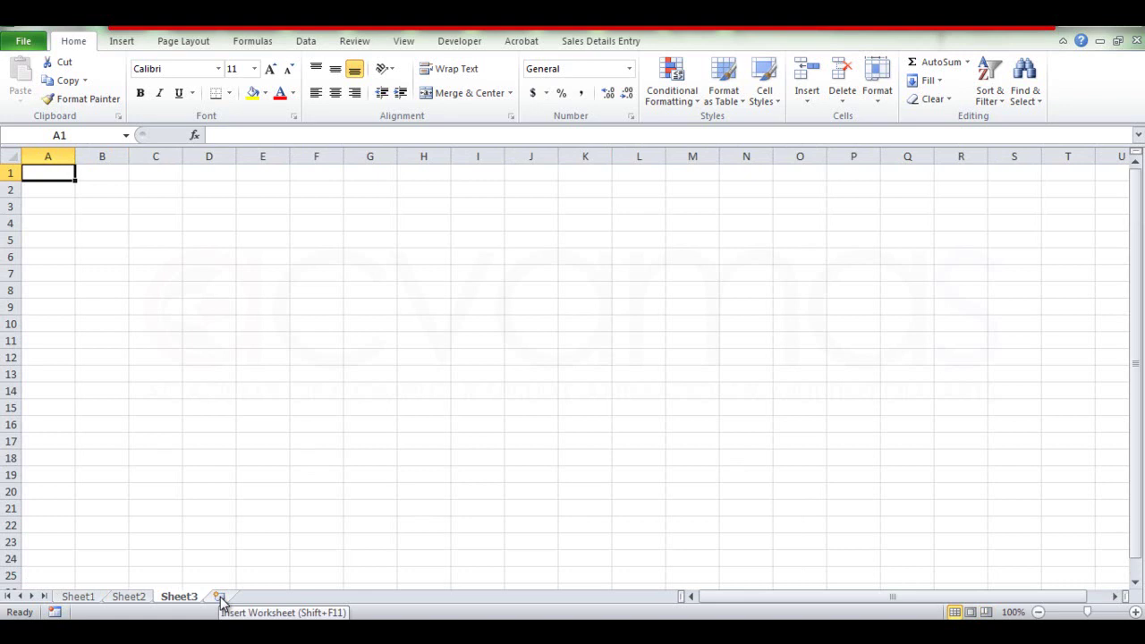
Add Sheet4 after Sheet3 and scroll around it, ending back at cell A1.
click(220, 597)
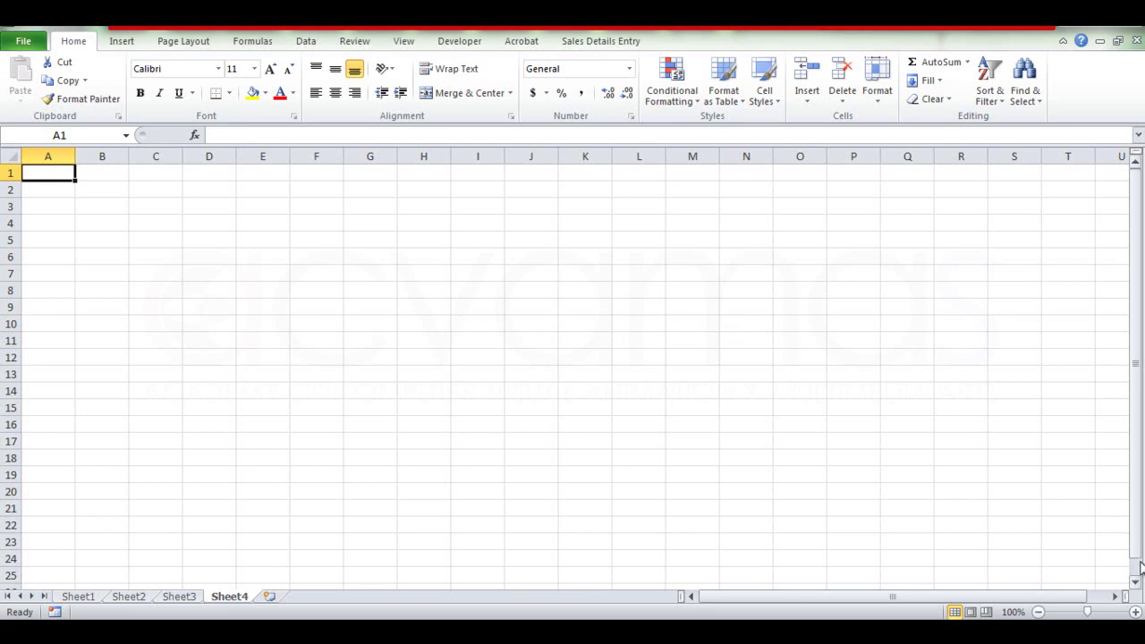
click(1135, 582)
drag(1136, 583, 1116, 599)
drag(1116, 597, 1116, 597)
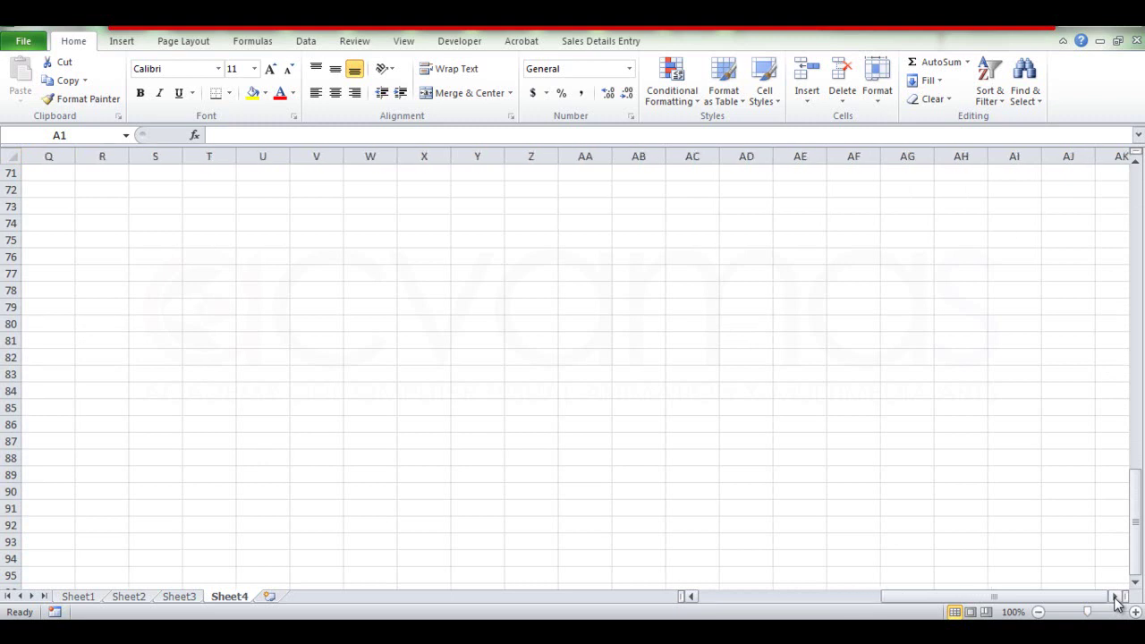
drag(1115, 600, 743, 603)
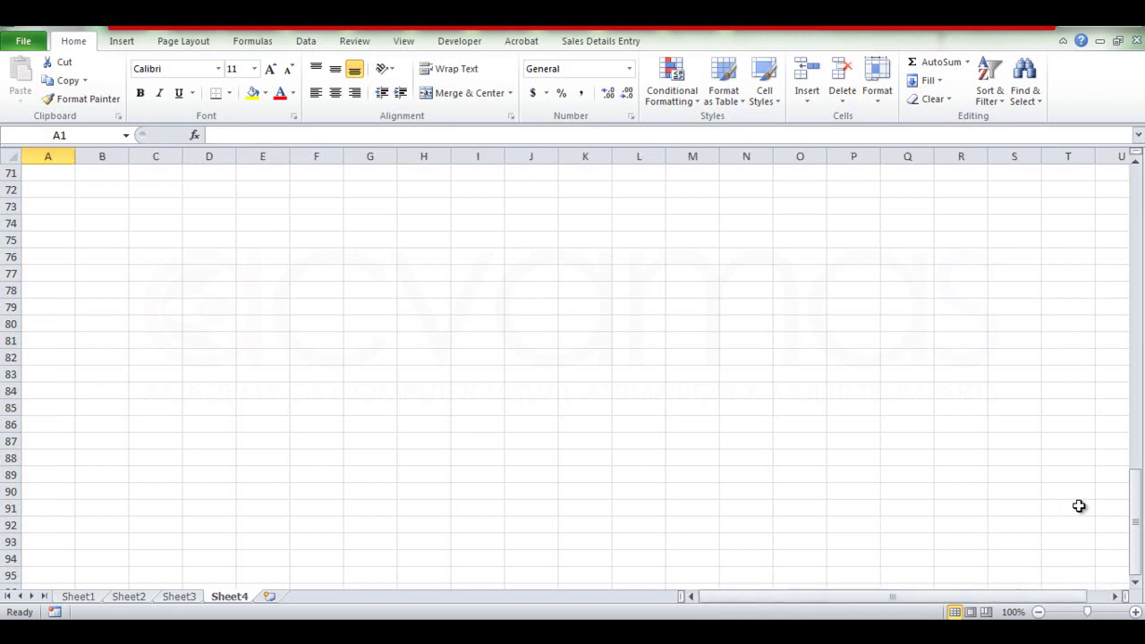
drag(1137, 542, 1136, 218)
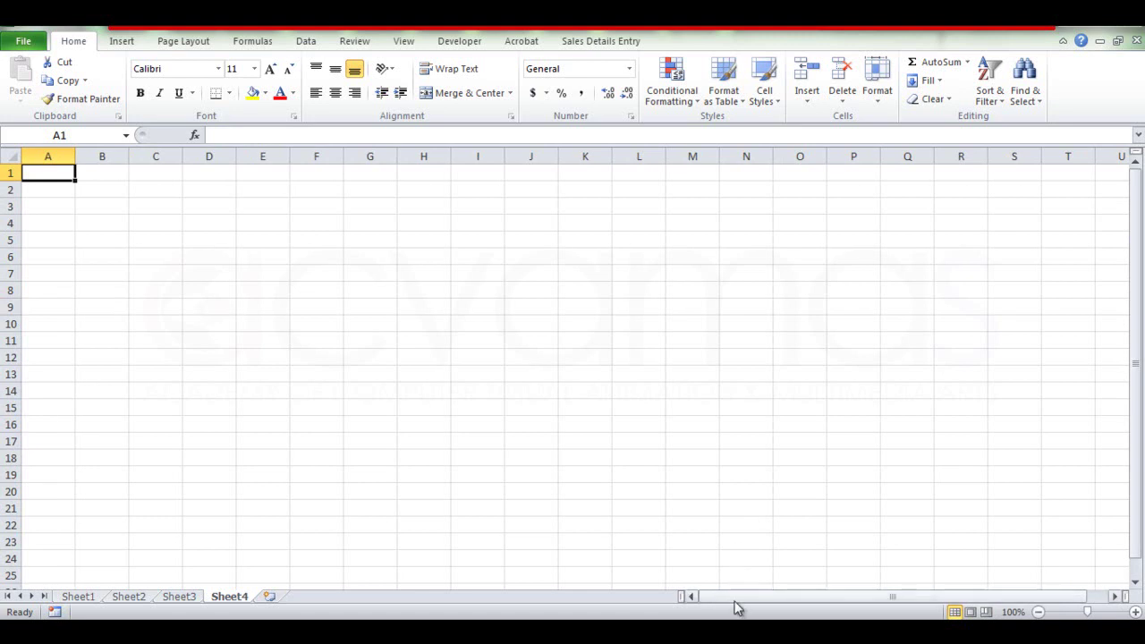
Create a new workbook from the Blank workbook template under File > New.
click(23, 41)
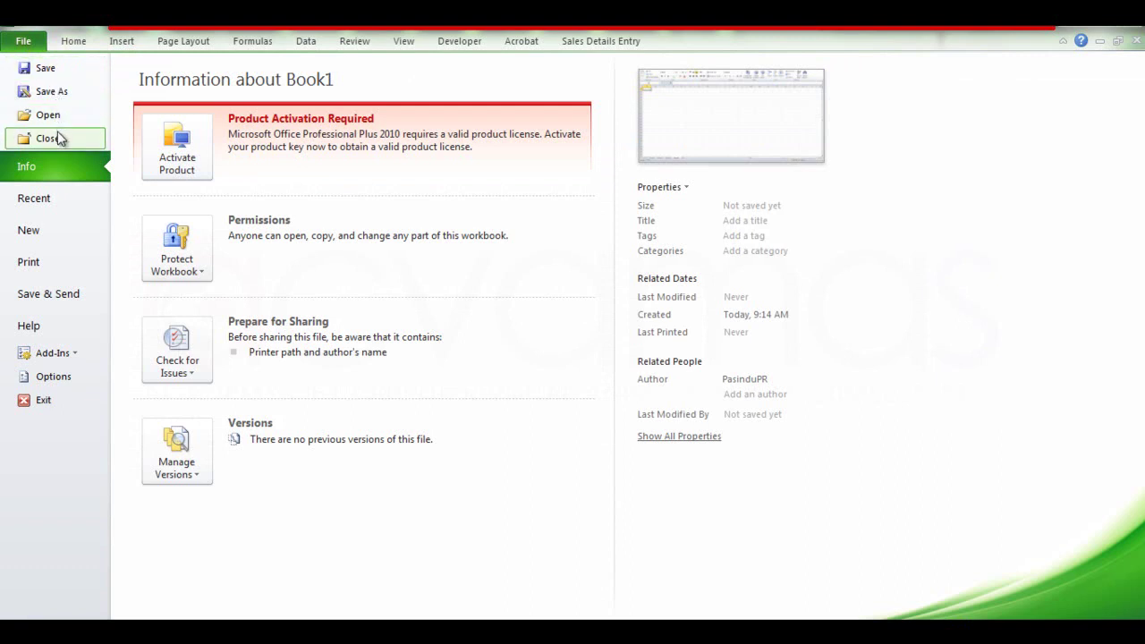
click(52, 239)
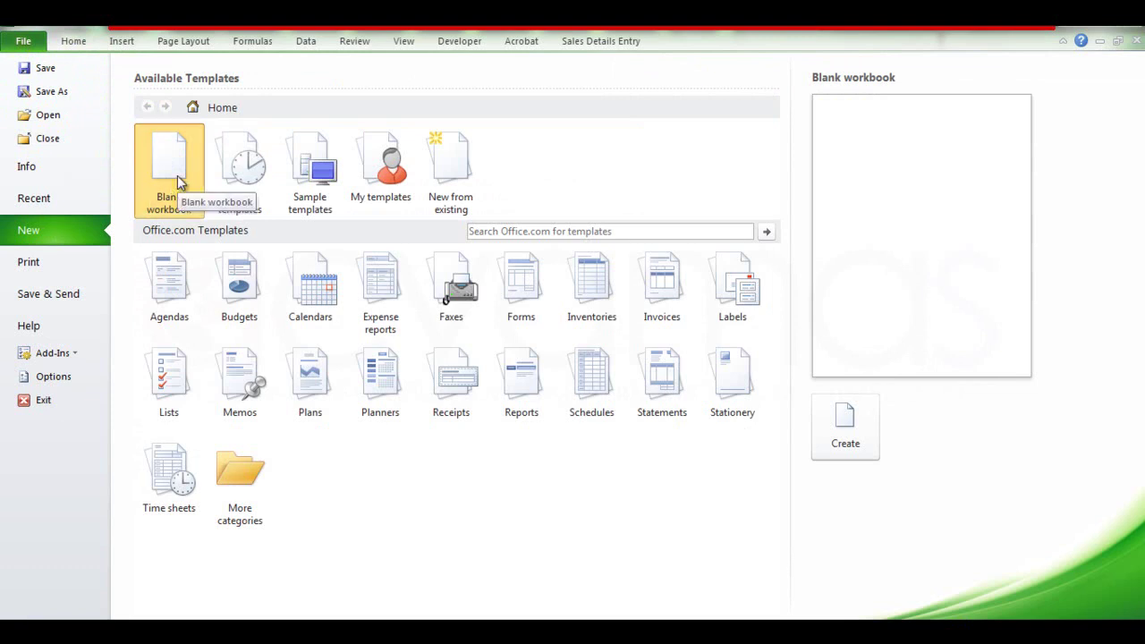
click(855, 422)
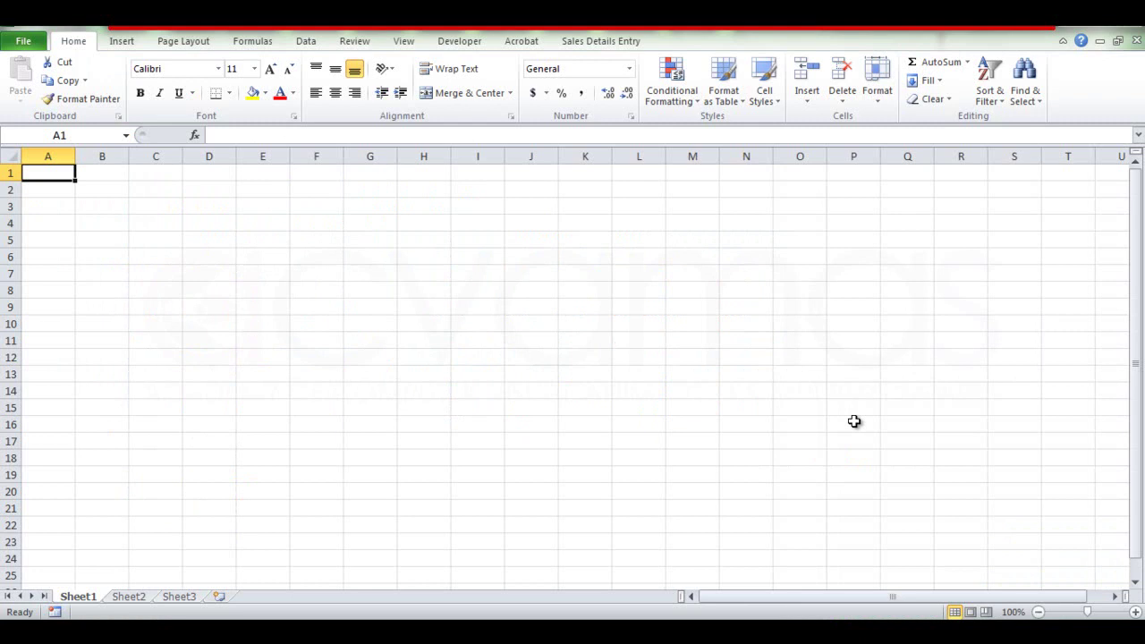